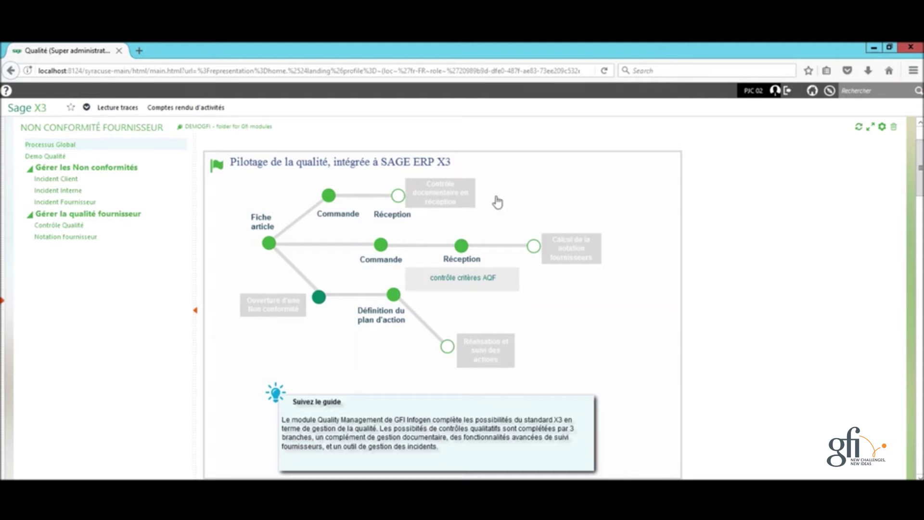
Create a purchase receipt from the last-listed FR051 order dated 31/01/2017, including its BMS001 line, and close the resulting trace file
{"action": "left_click", "coordinate": [67, 158]}
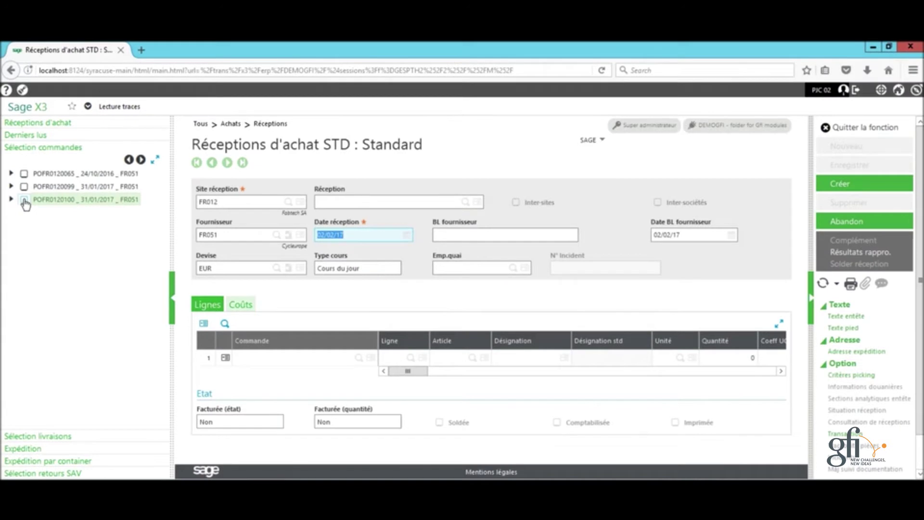
{"action": "left_click", "coordinate": [24, 199]}
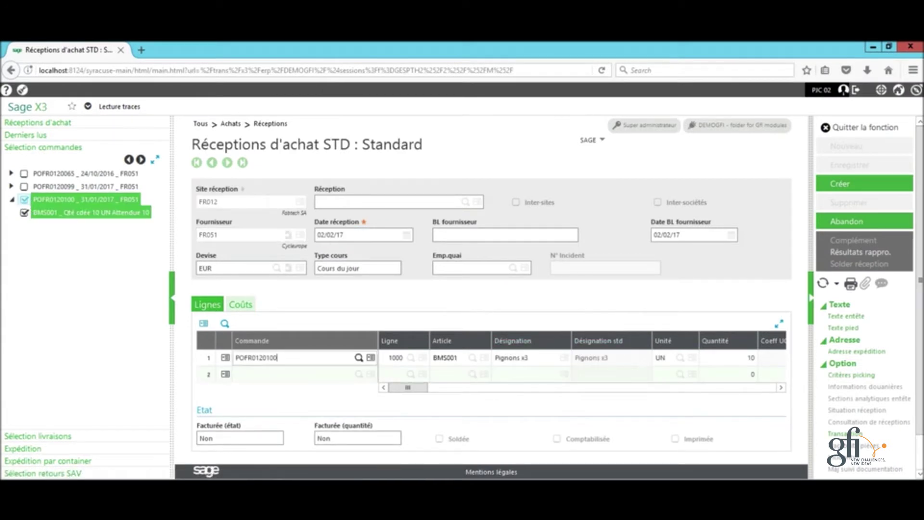
{"action": "left_click", "coordinate": [872, 185]}
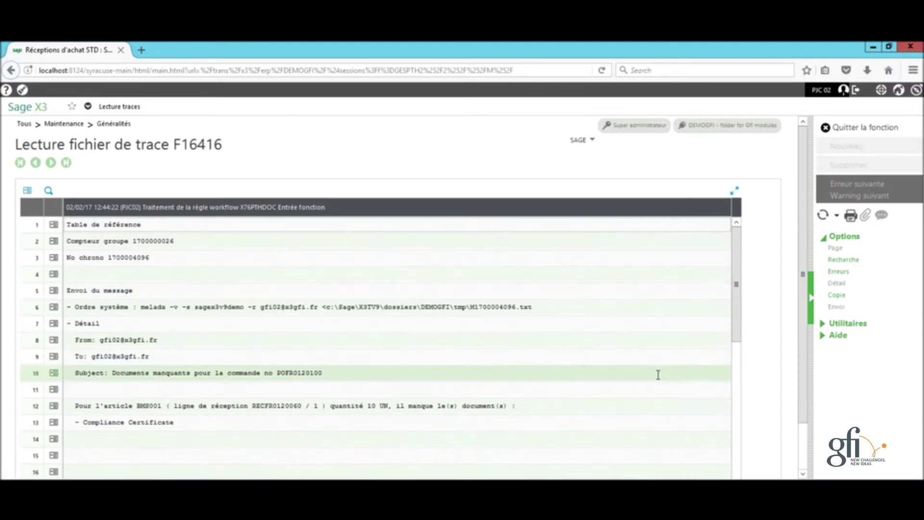
{"action": "left_click", "coordinate": [864, 131]}
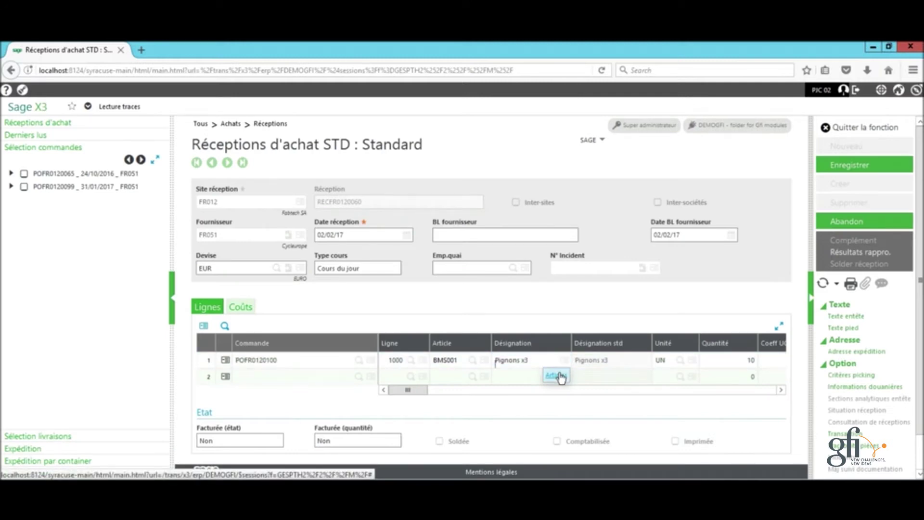
Open the article record for BMS001 from the receipt line and display its quality data
{"action": "left_click", "coordinate": [562, 377]}
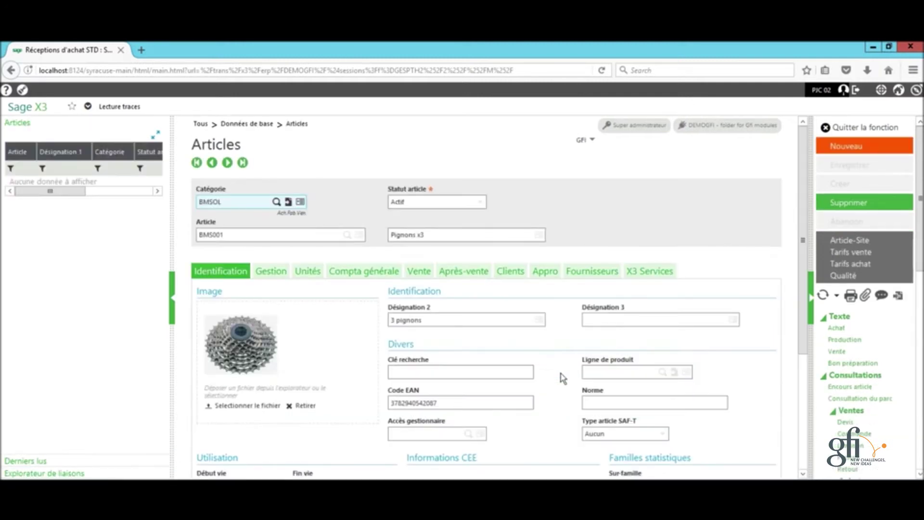
{"action": "left_click", "coordinate": [864, 277]}
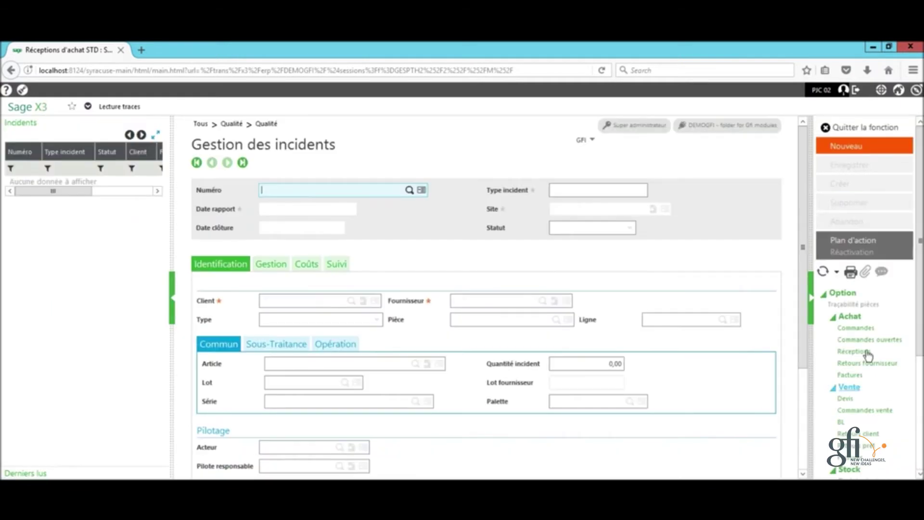
Create a supplier incident for the received article BMS001 with responsible pilot USR01 and the description "Article defectueux"
{"action": "left_click", "coordinate": [839, 146]}
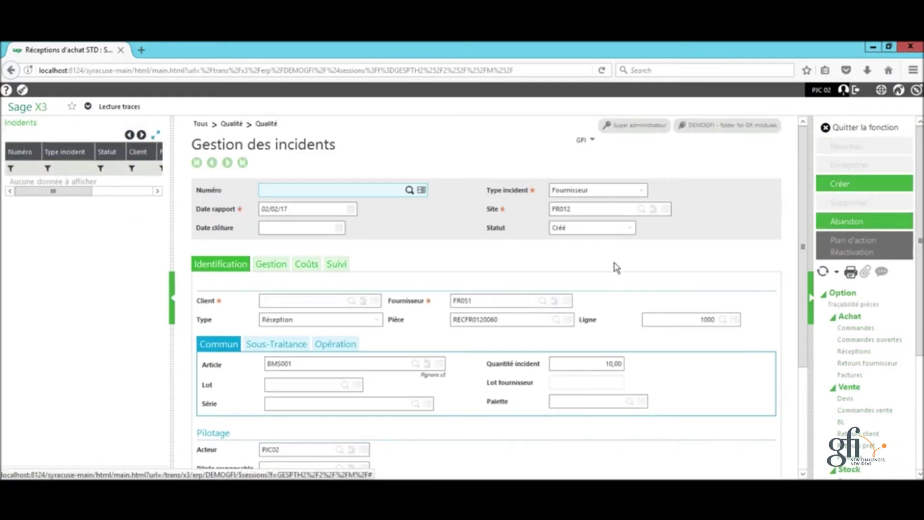
{"action": "scroll", "coordinate": [616, 275], "scroll_direction": "down", "scroll_amount": 1}
{"action": "scroll", "coordinate": [616, 275], "scroll_direction": "down", "scroll_amount": 1}
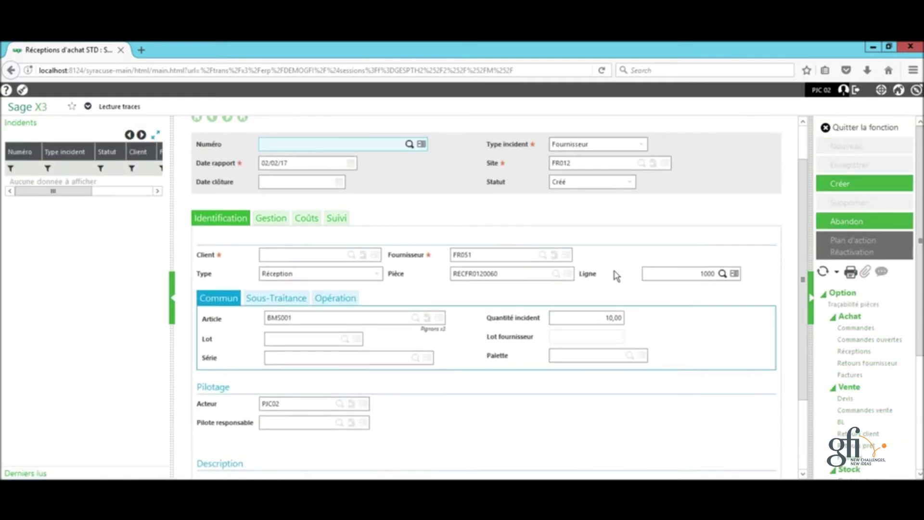
{"action": "left_click", "coordinate": [302, 424]}
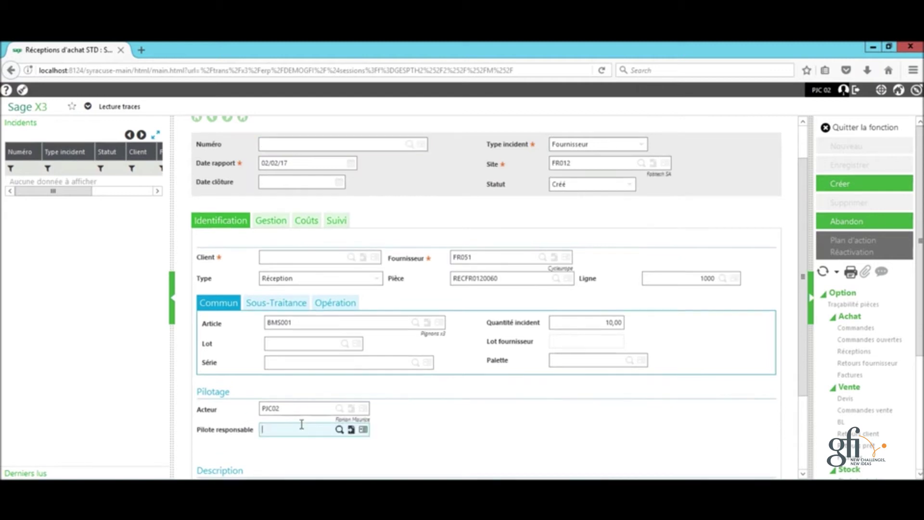
{"action": "type", "text": "USR01"}
{"action": "key", "text": "Tab"}
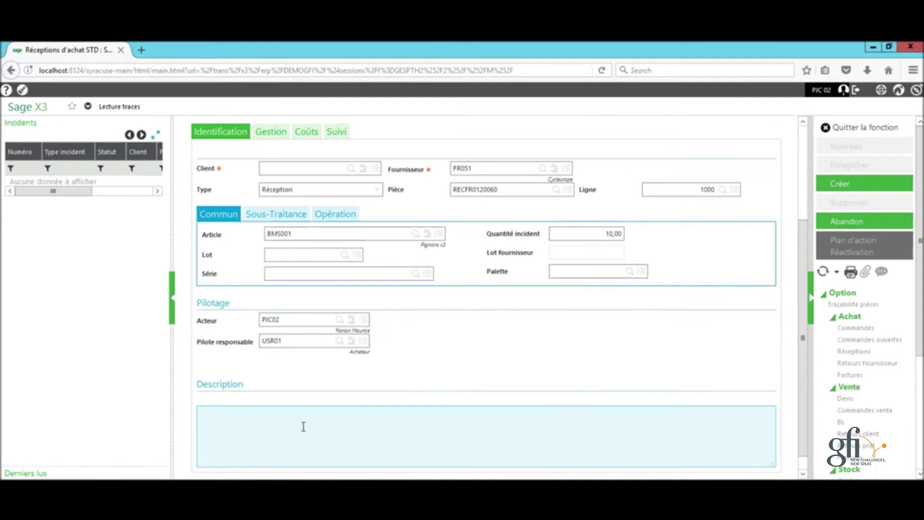
{"action": "type", "text": "Article defectueux"}
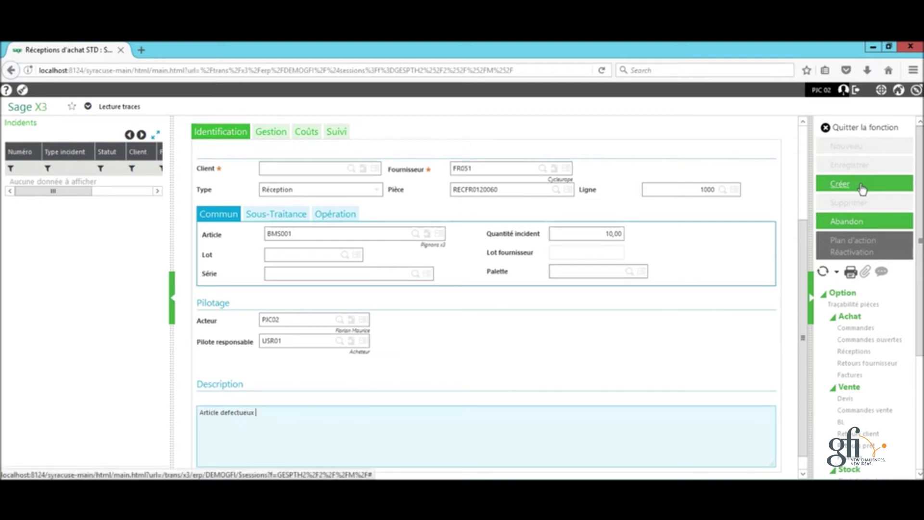
{"action": "left_click", "coordinate": [863, 180]}
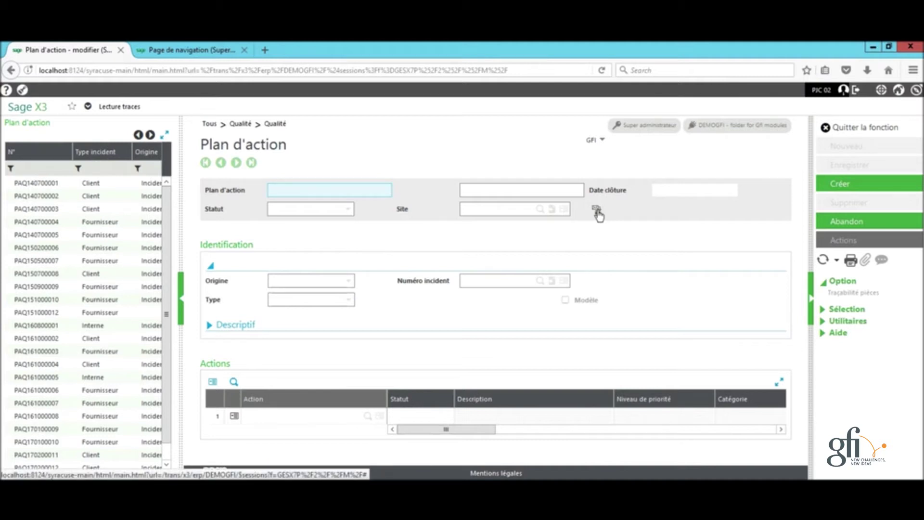
Create an action plan from the supplier incident model "Plan action Fournisseur" (PLAMOD170100003)
{"action": "left_click", "coordinate": [597, 212]}
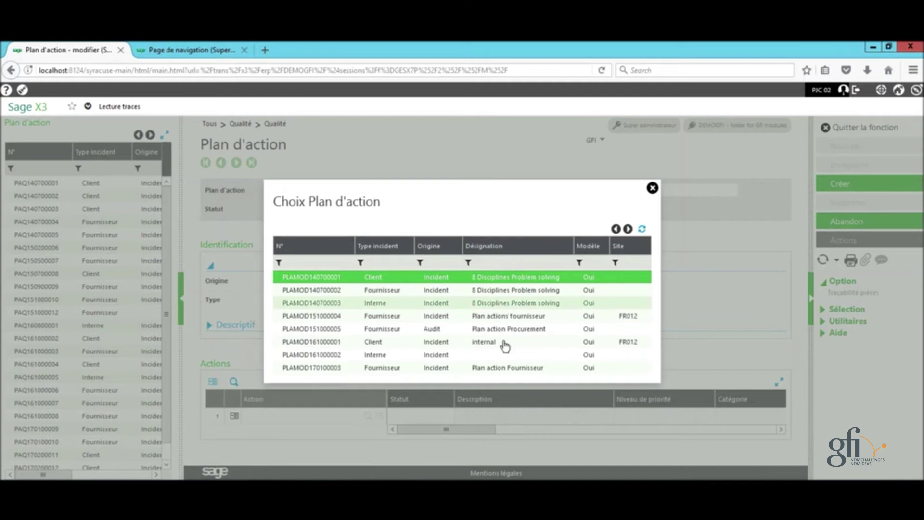
{"action": "left_click", "coordinate": [502, 368]}
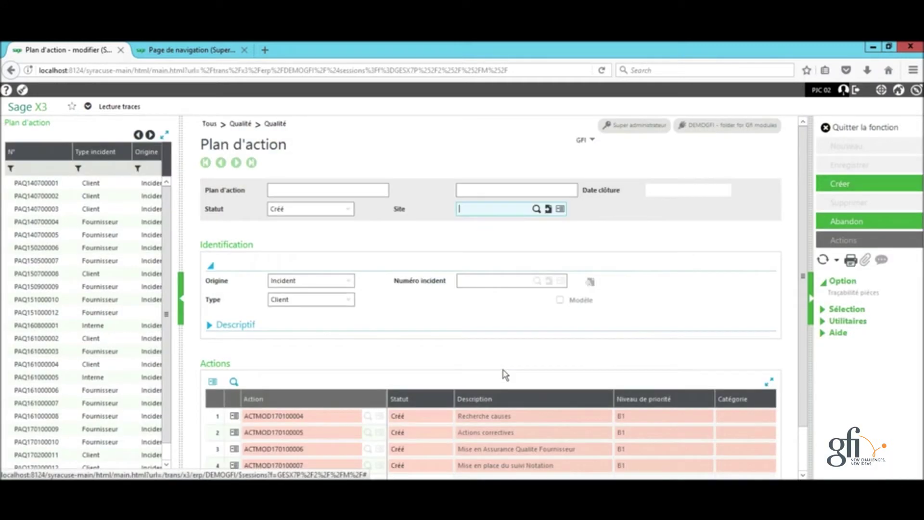
{"action": "left_click", "coordinate": [838, 185]}
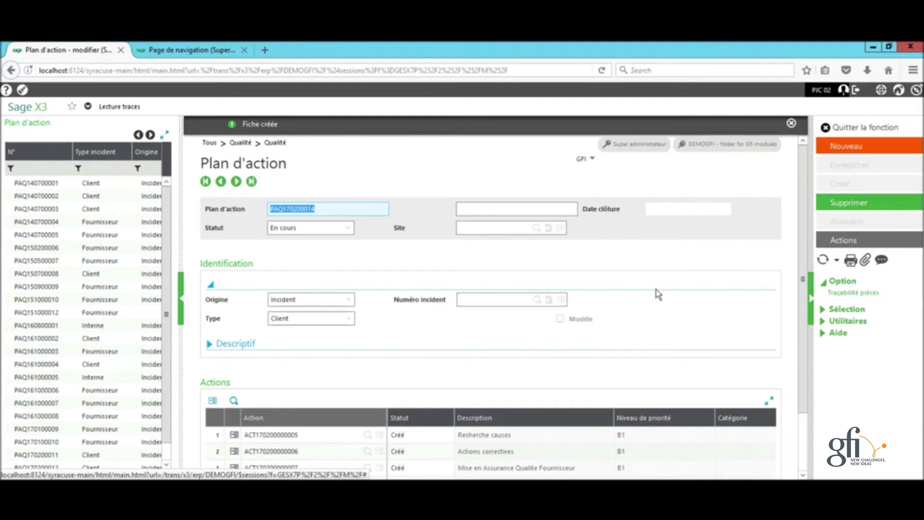
Open the "Actions correctives" action of the plan, assign it to USR01 and save it
{"action": "scroll", "coordinate": [657, 294], "scroll_direction": "down", "scroll_amount": 2}
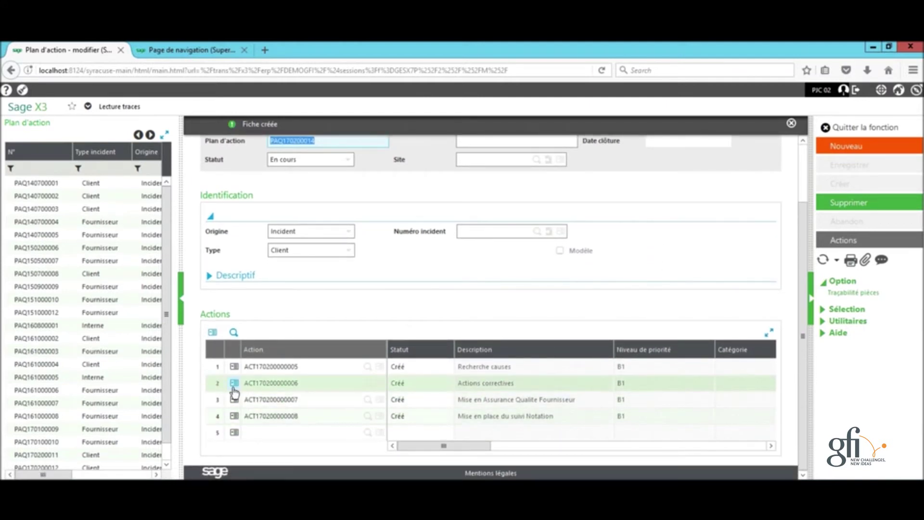
{"action": "left_click", "coordinate": [235, 384]}
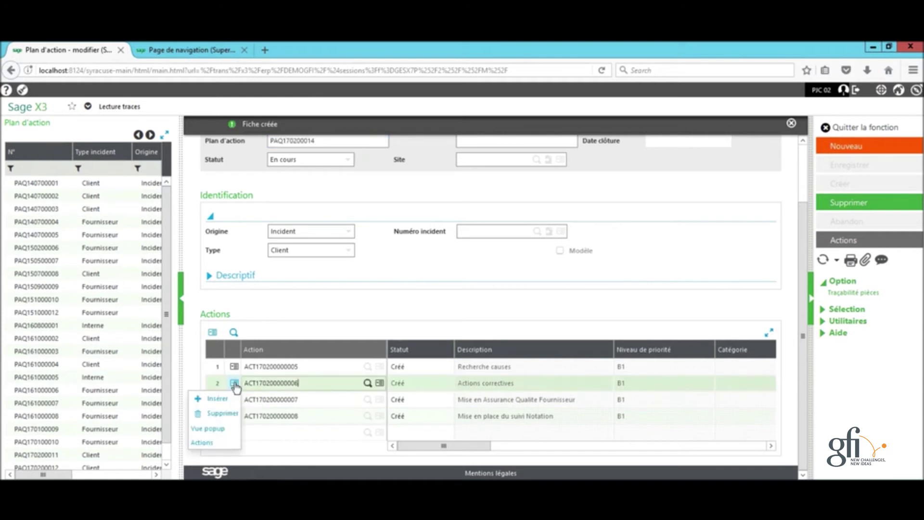
{"action": "left_click", "coordinate": [223, 441]}
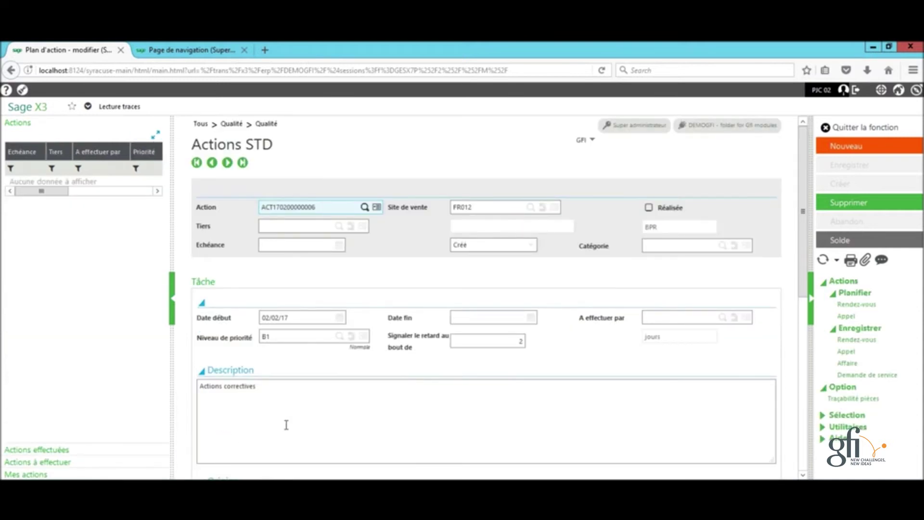
{"action": "left_click", "coordinate": [684, 318]}
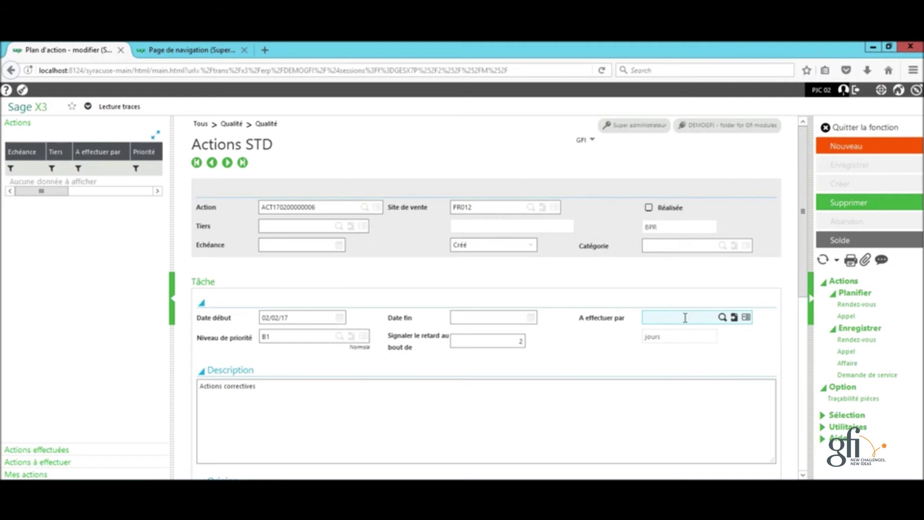
{"action": "type", "text": "USR01"}
{"action": "key", "text": "Tab"}
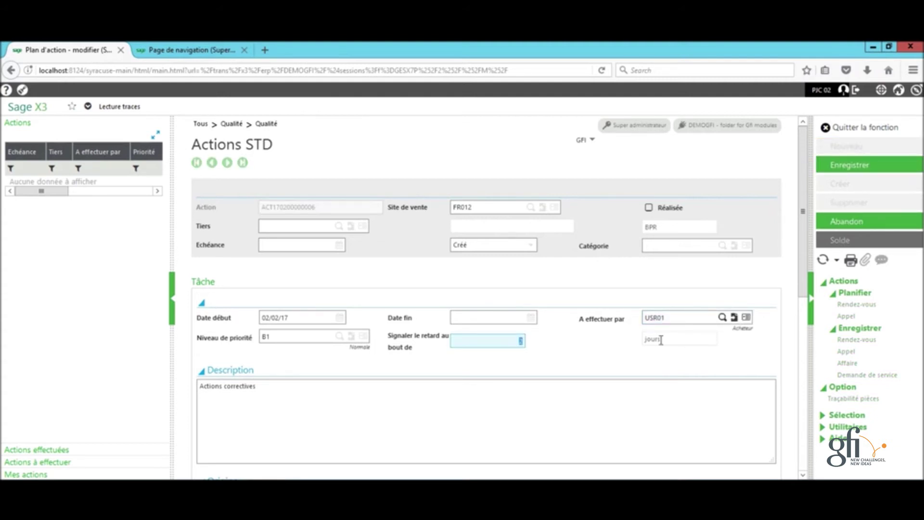
{"action": "left_click", "coordinate": [668, 393]}
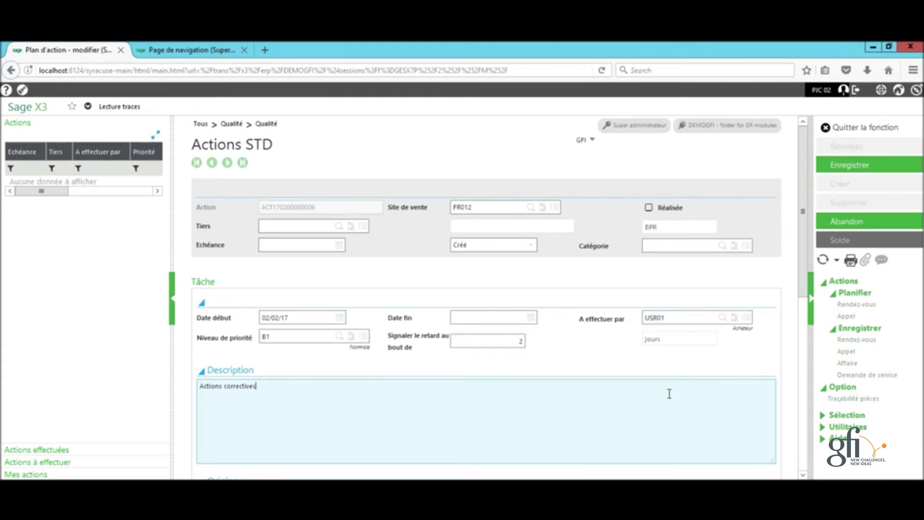
{"action": "left_click", "coordinate": [855, 166]}
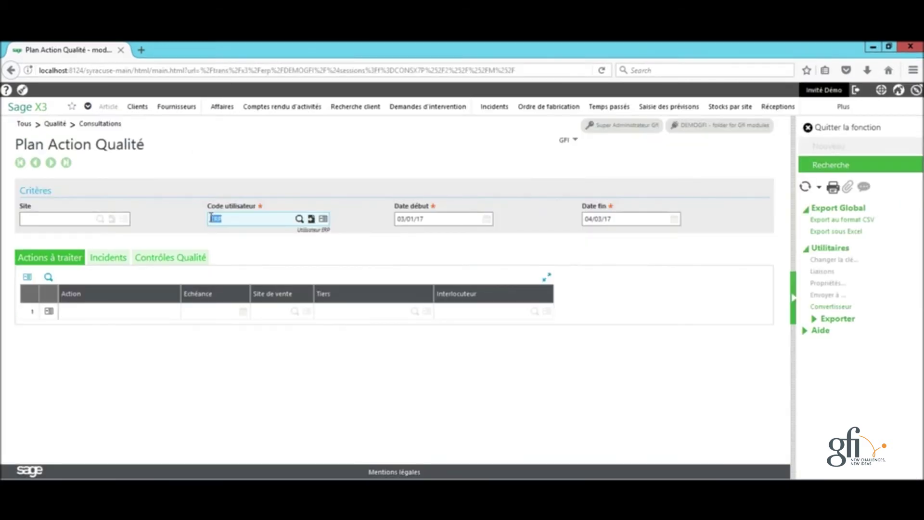
Search the quality action plan for the actions assigned to user code USR01
{"action": "type", "text": "USR01"}
{"action": "key", "text": "Tab"}
{"action": "left_click", "coordinate": [826, 166]}
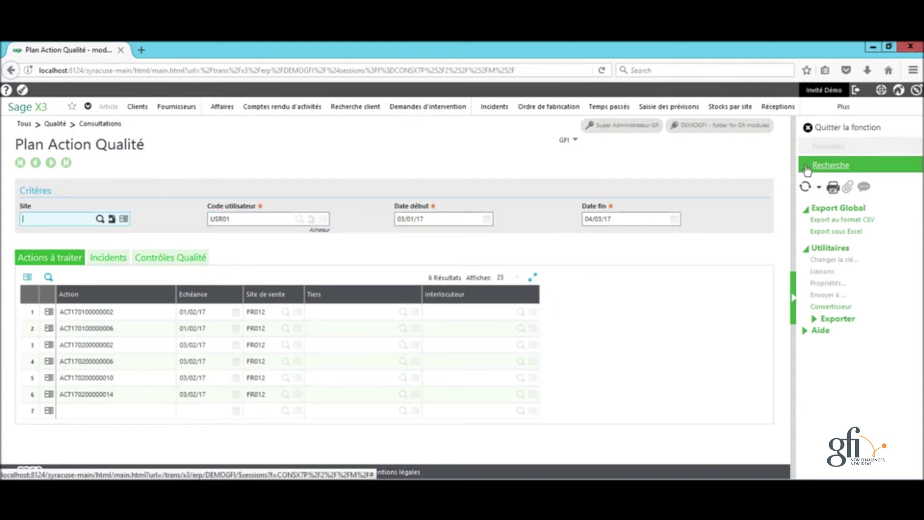
{"action": "left_click", "coordinate": [50, 398]}
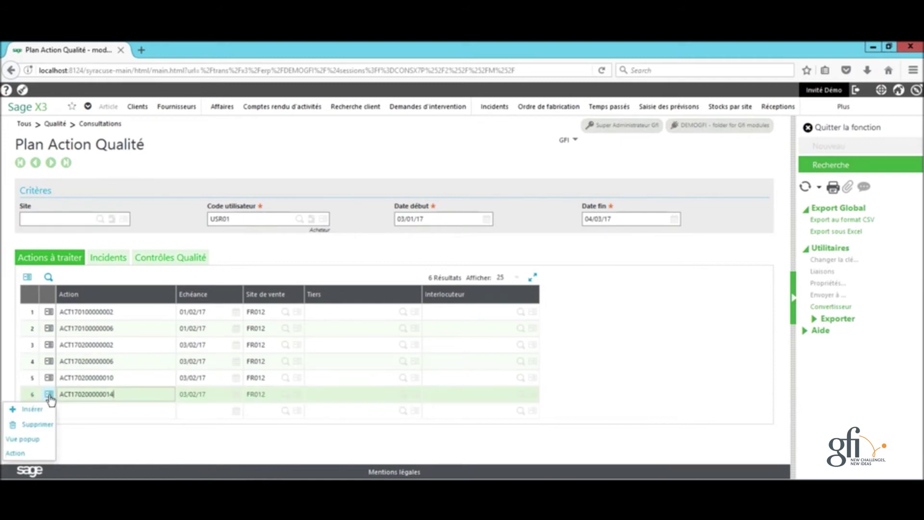
{"action": "left_click", "coordinate": [33, 452]}
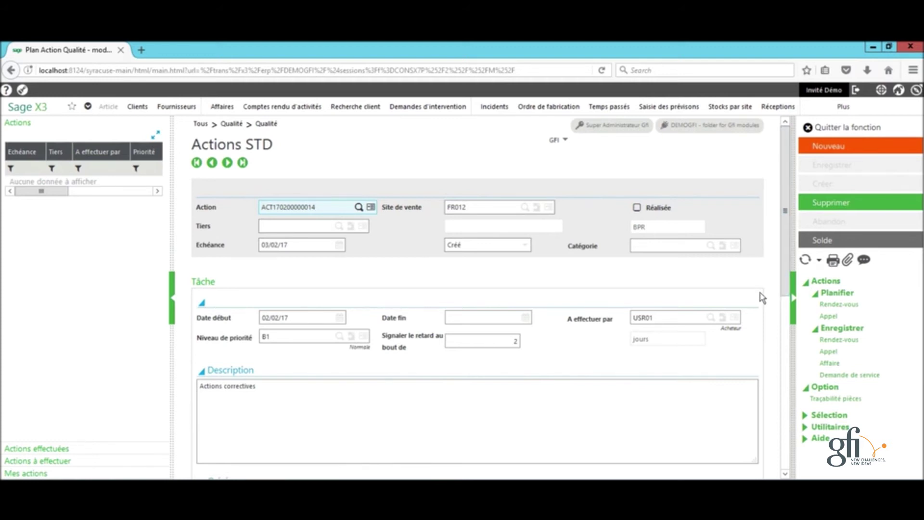
{"action": "scroll", "coordinate": [760, 296], "scroll_direction": "down", "scroll_amount": 2}
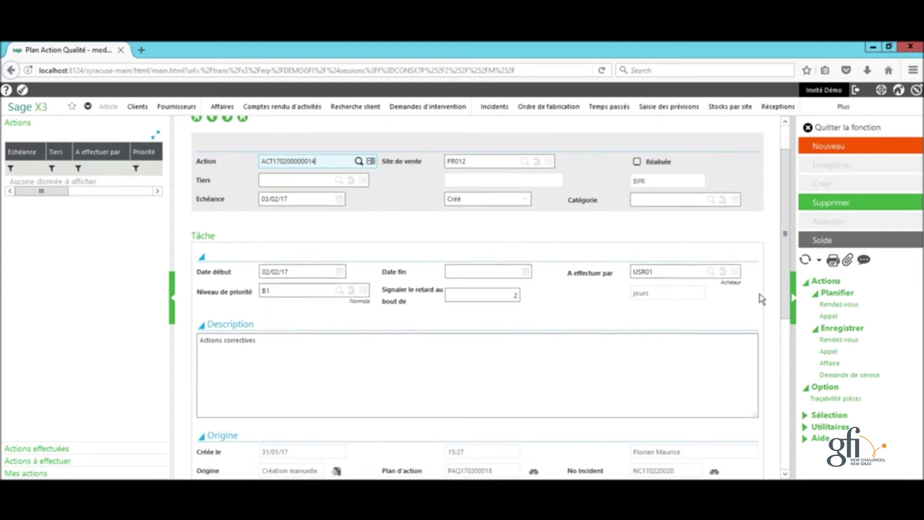
{"action": "left_click", "coordinate": [715, 473]}
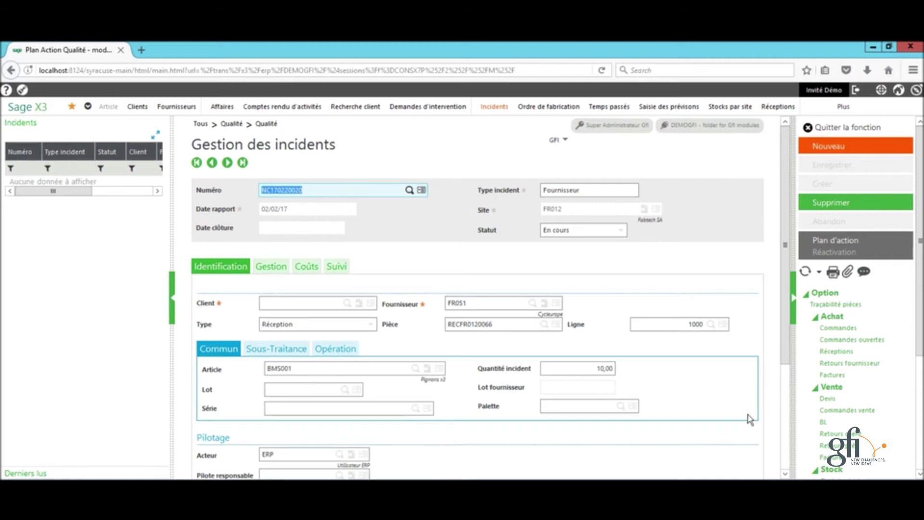
Open purchase orders from the incident and start a new order linked to it for supplier FR051
{"action": "left_click", "coordinate": [836, 352]}
{"action": "left_click", "coordinate": [447, 313]}
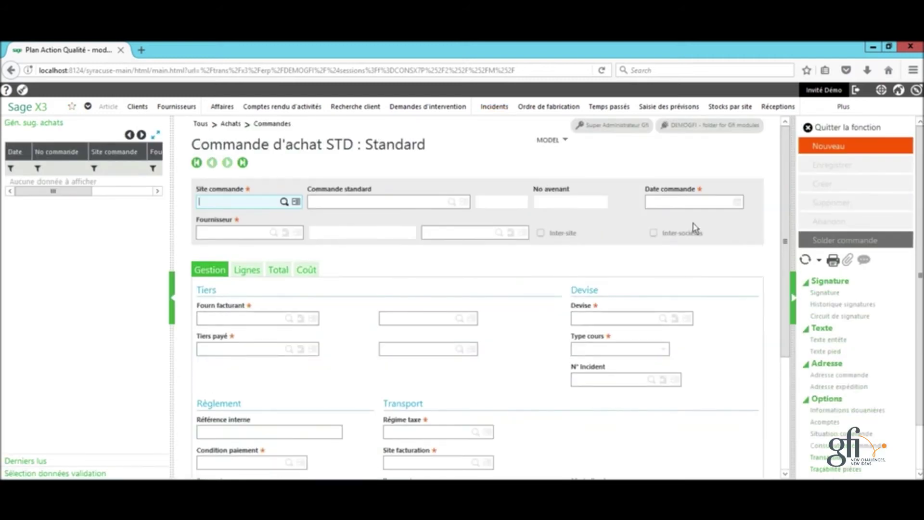
{"action": "left_click", "coordinate": [828, 152]}
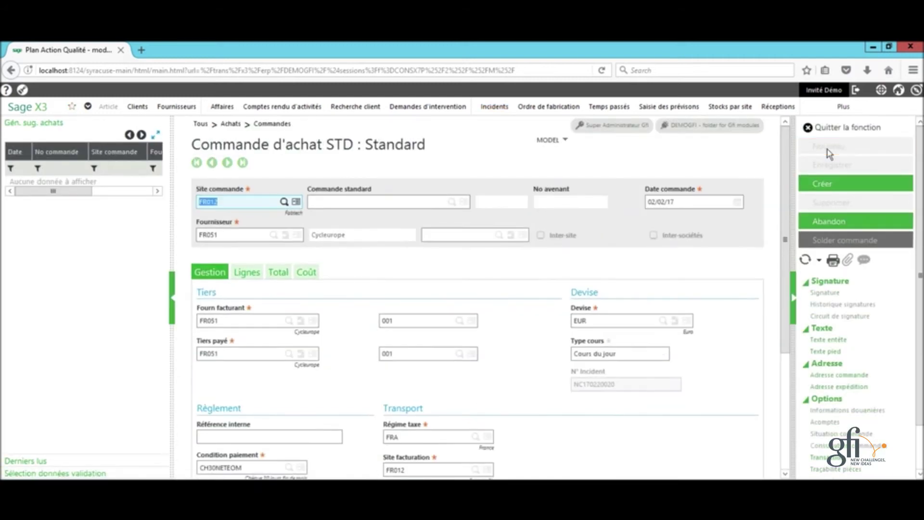
Add an order line for article BMS001 with an ordered quantity of 10 and create the purchase order
{"action": "left_click", "coordinate": [247, 274]}
{"action": "left_click", "coordinate": [277, 342]}
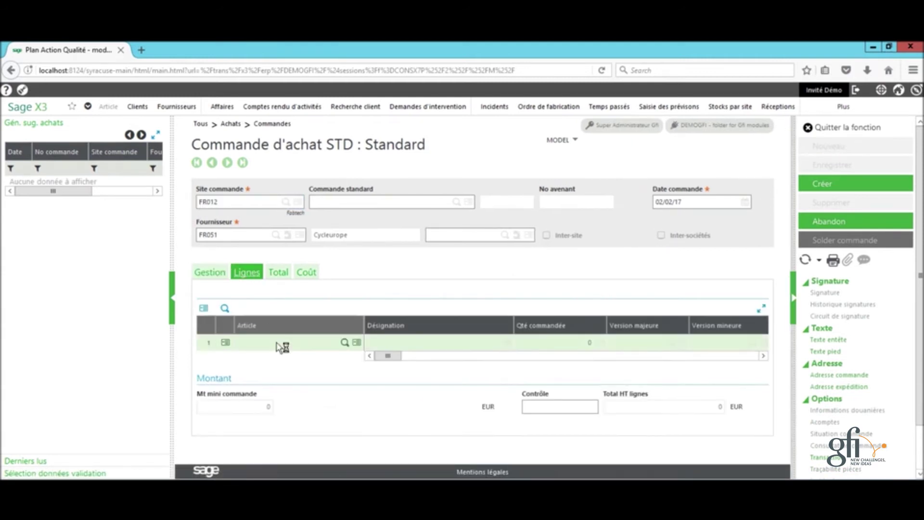
{"action": "type", "text": "BM"}
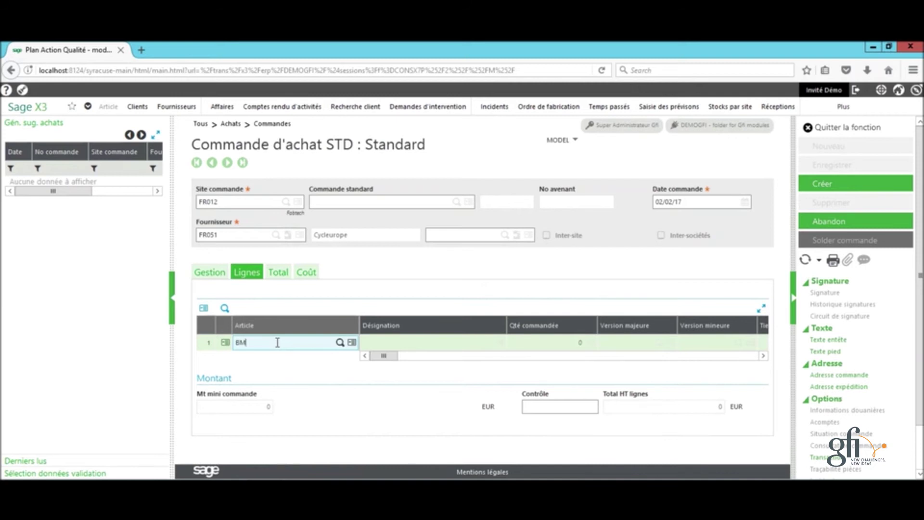
{"action": "type", "text": "S001"}
{"action": "key", "text": "Tab"}
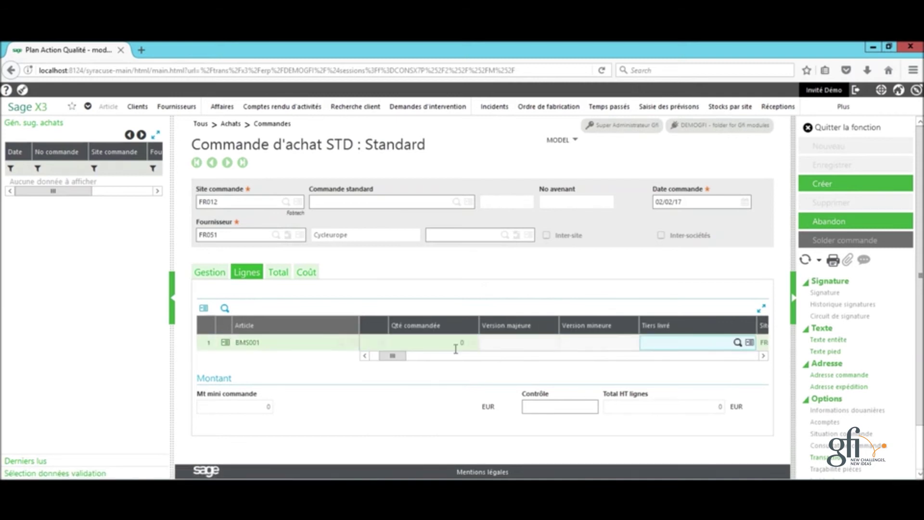
{"action": "left_click", "coordinate": [448, 346]}
{"action": "type", "text": "100"}
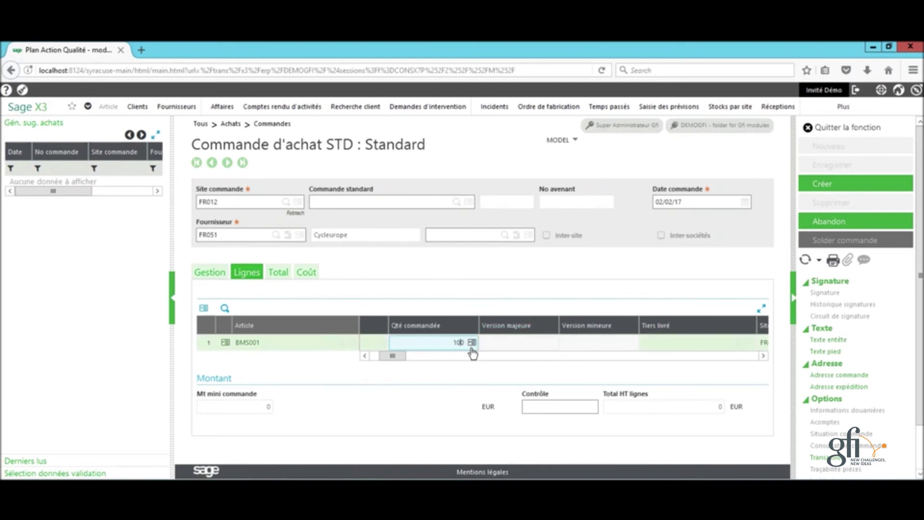
{"action": "key", "text": "BackSpace"}
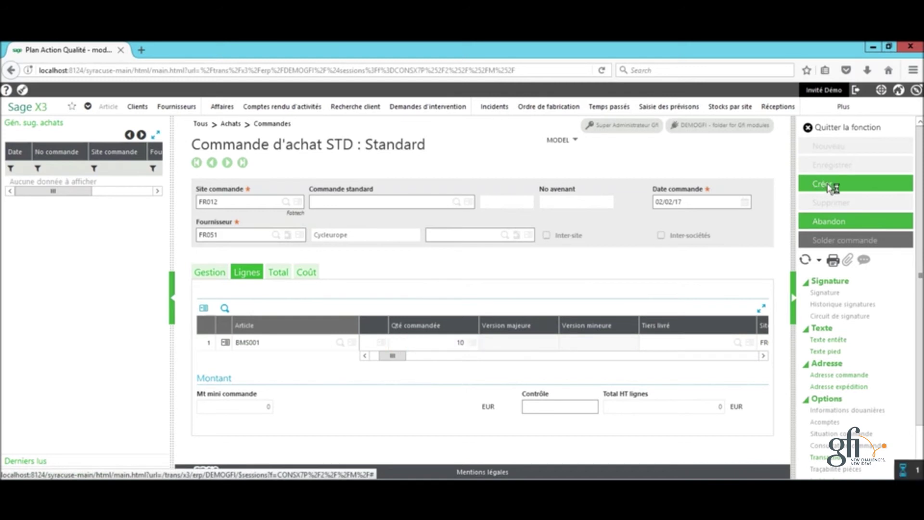
{"action": "left_click", "coordinate": [827, 185]}
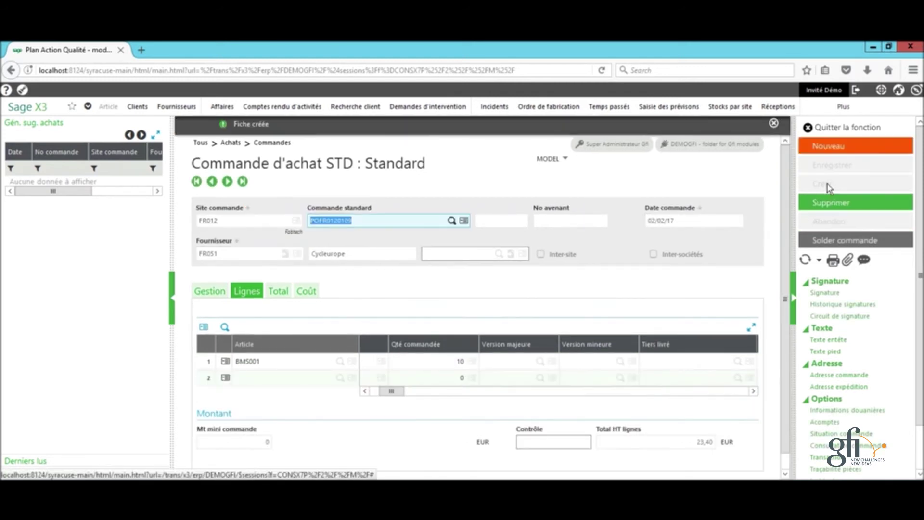
Return from the purchase order to the incident and mark the linked order's cost as active in the incident's costs
{"action": "left_click", "coordinate": [830, 128]}
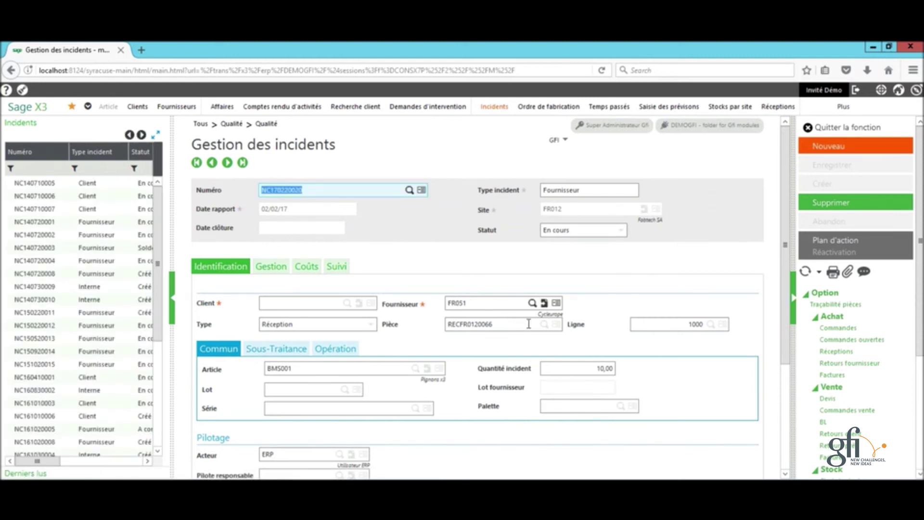
{"action": "left_click", "coordinate": [304, 269]}
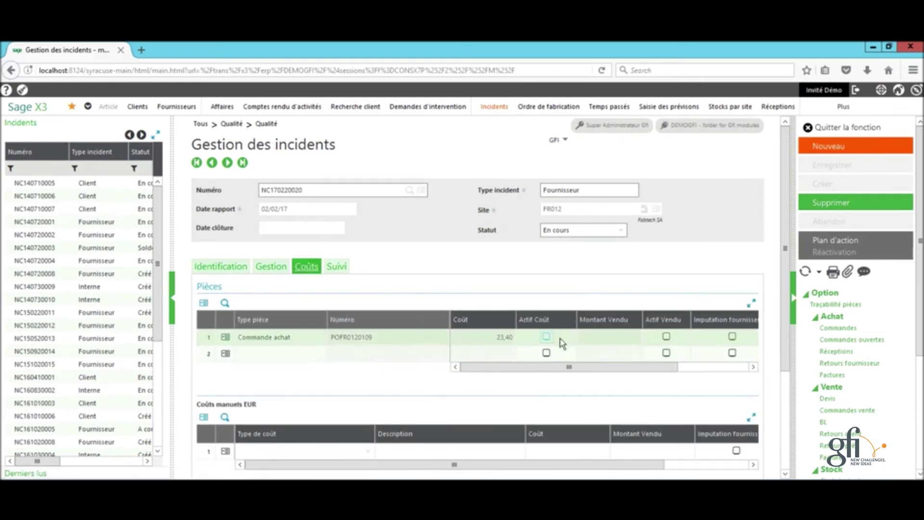
{"action": "left_click", "coordinate": [547, 337]}
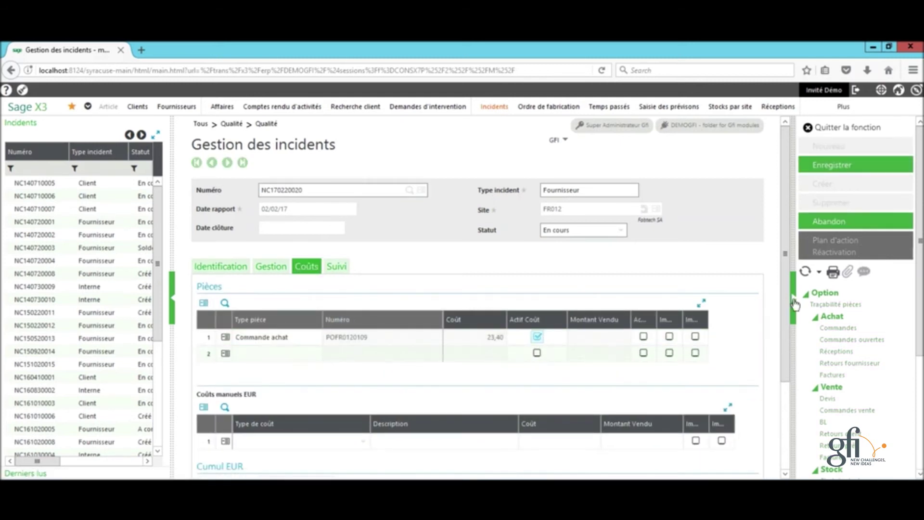
{"action": "left_click_drag", "start_coordinate": [786, 313], "coordinate": [795, 368]}
{"action": "scroll", "coordinate": [794, 289], "scroll_direction": "up", "scroll_amount": 2}
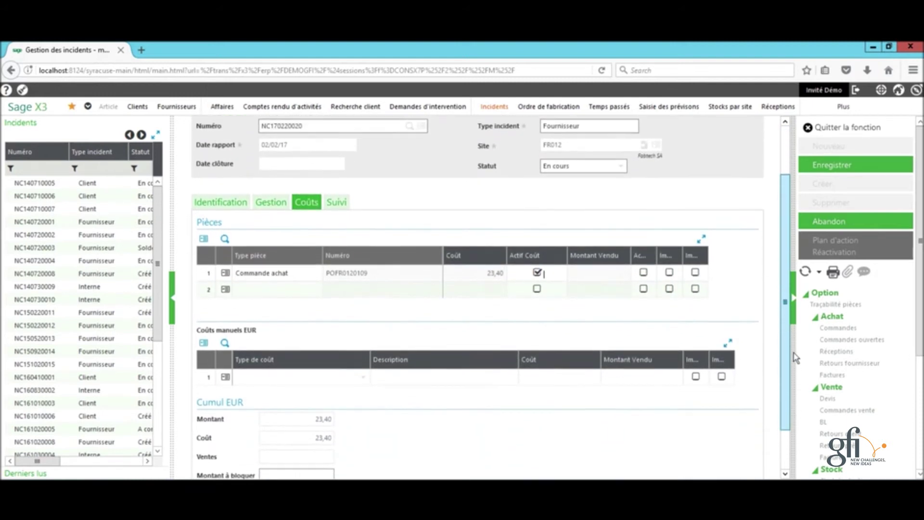
{"action": "left_click", "coordinate": [854, 128]}
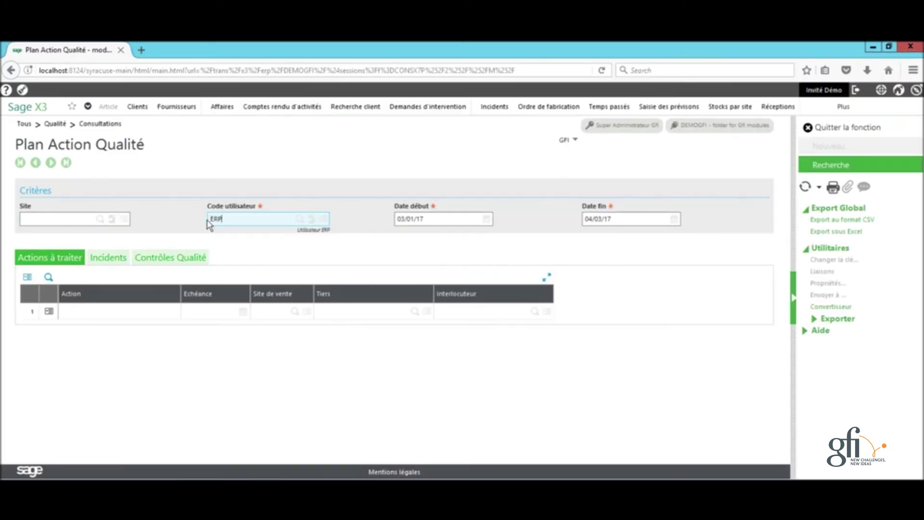
Search the quality action plan for the actions assigned to user code USR10
{"action": "left_click", "coordinate": [206, 220]}
{"action": "type", "text": "USR10"}
{"action": "left_click", "coordinate": [830, 167]}
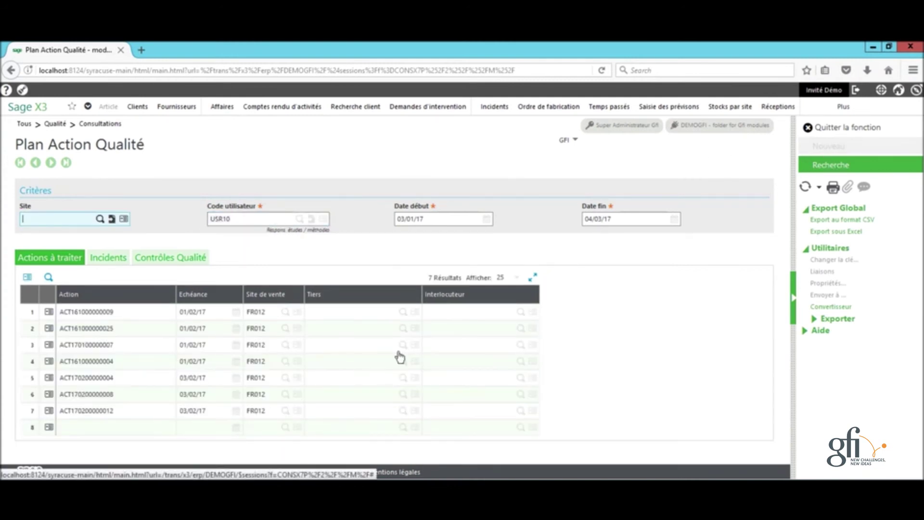
{"action": "left_click", "coordinate": [48, 411]}
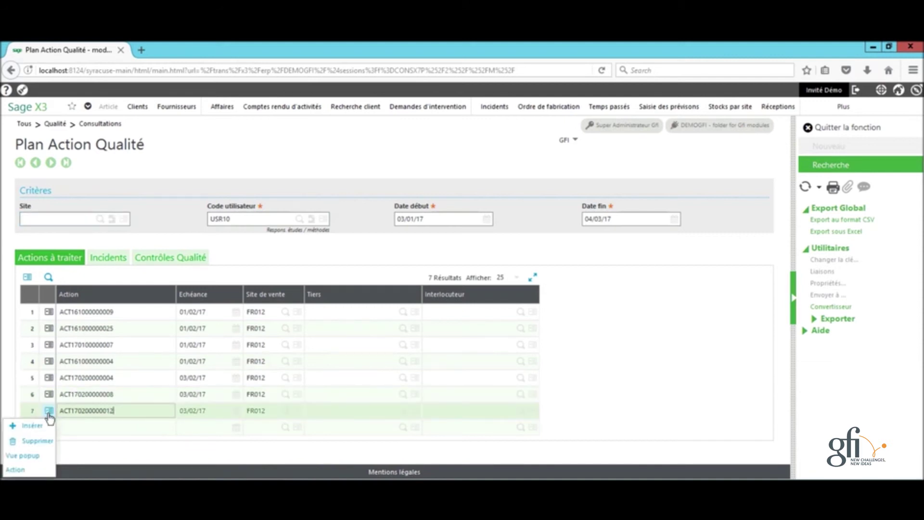
{"action": "left_click", "coordinate": [33, 471]}
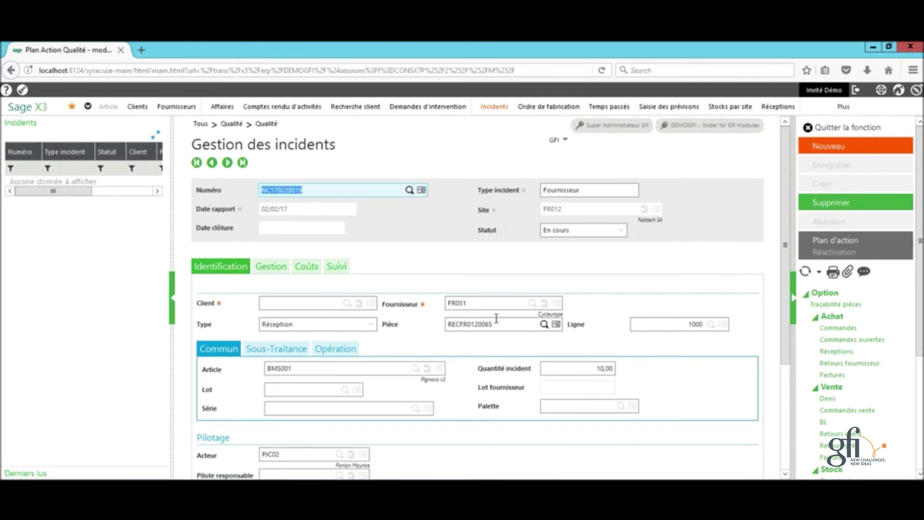
{"action": "left_click", "coordinate": [544, 304]}
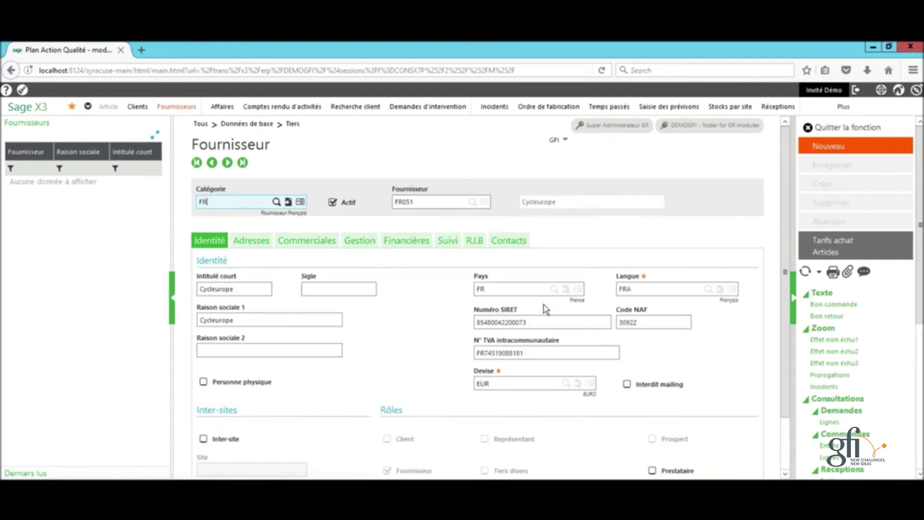
{"action": "left_click", "coordinate": [448, 241]}
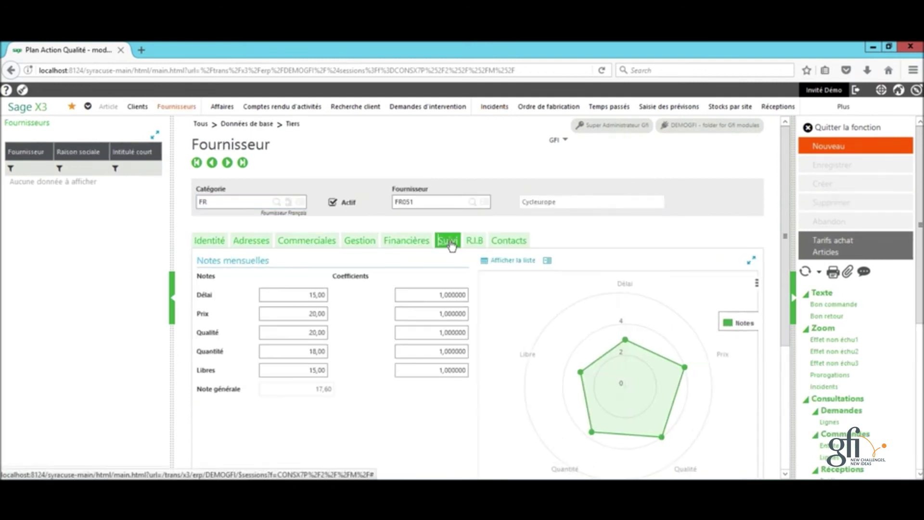
{"action": "left_click_drag", "start_coordinate": [784, 327], "coordinate": [785, 346]}
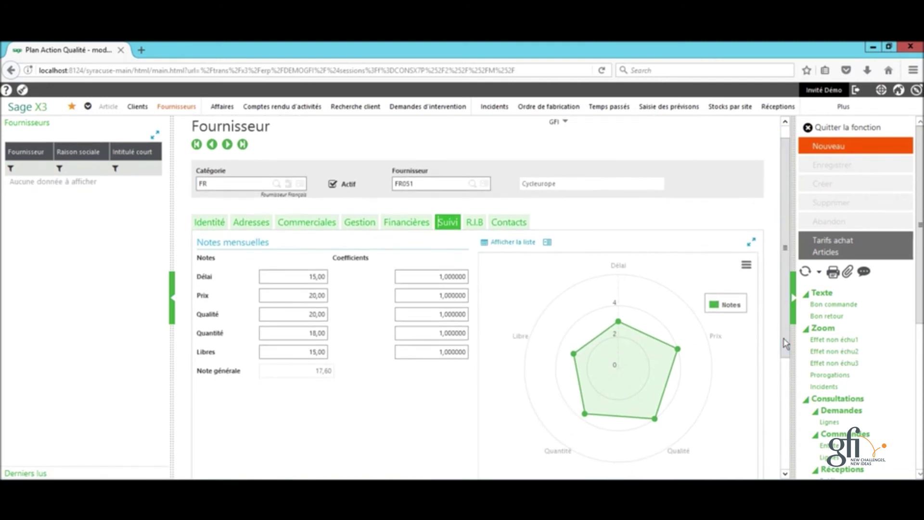
Open supplier category FR and examine its rating rules for lead time, price, quality and quantity
{"action": "left_click", "coordinate": [290, 185]}
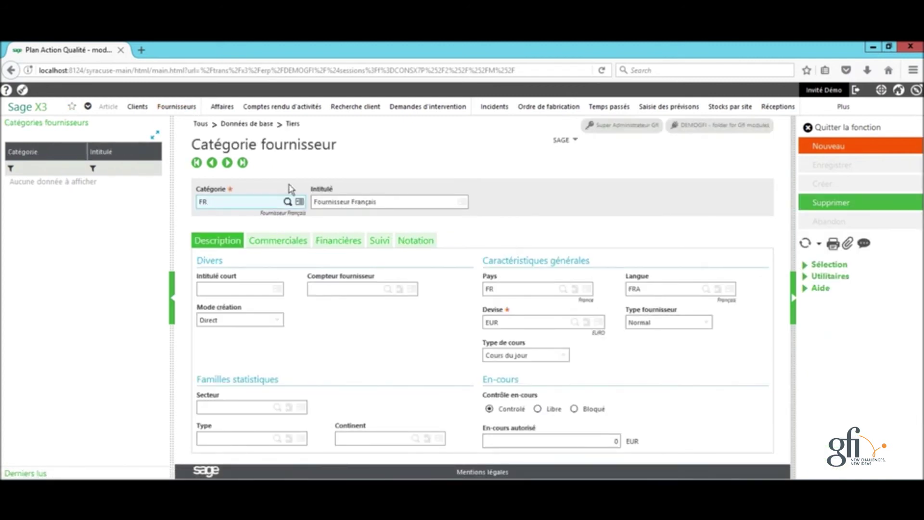
{"action": "left_click", "coordinate": [423, 244]}
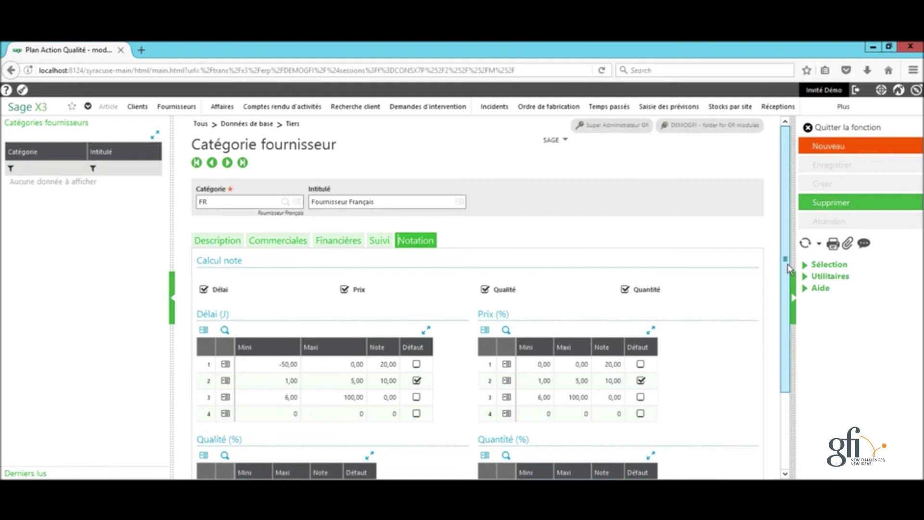
{"action": "scroll", "coordinate": [789, 271], "scroll_direction": "down", "scroll_amount": 1}
{"action": "left_click_drag", "start_coordinate": [787, 269], "coordinate": [804, 332]}
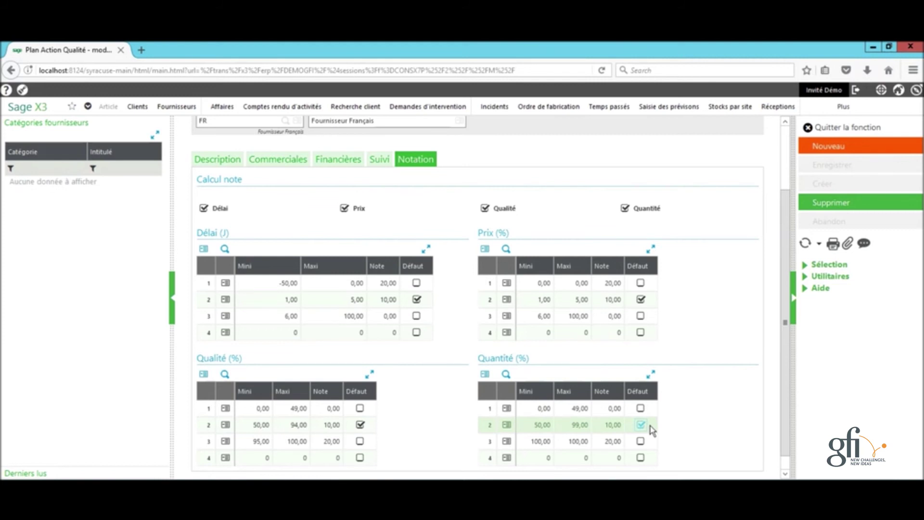
{"action": "left_click", "coordinate": [650, 406]}
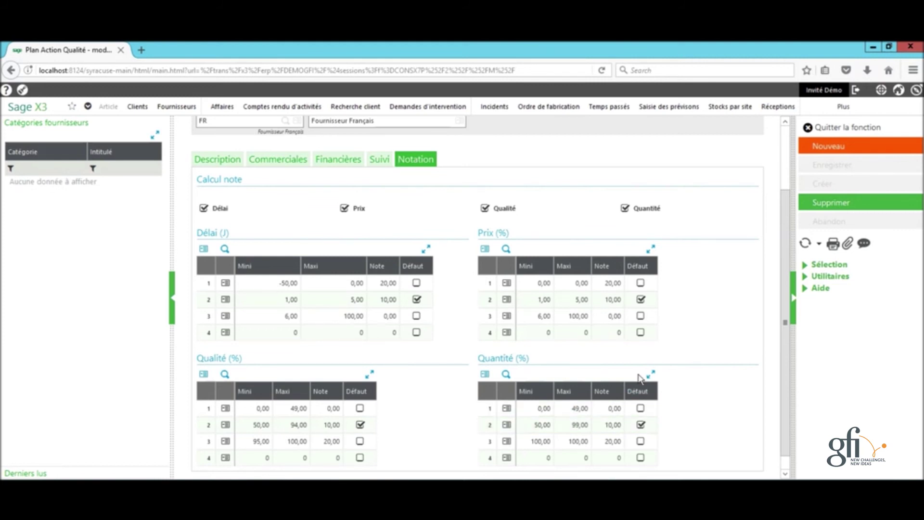
{"action": "left_click", "coordinate": [638, 320]}
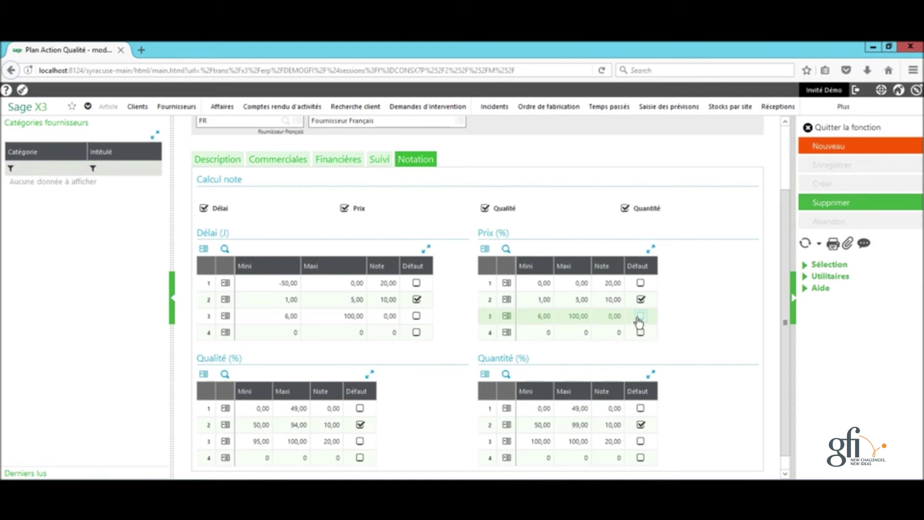
{"action": "left_click", "coordinate": [640, 302]}
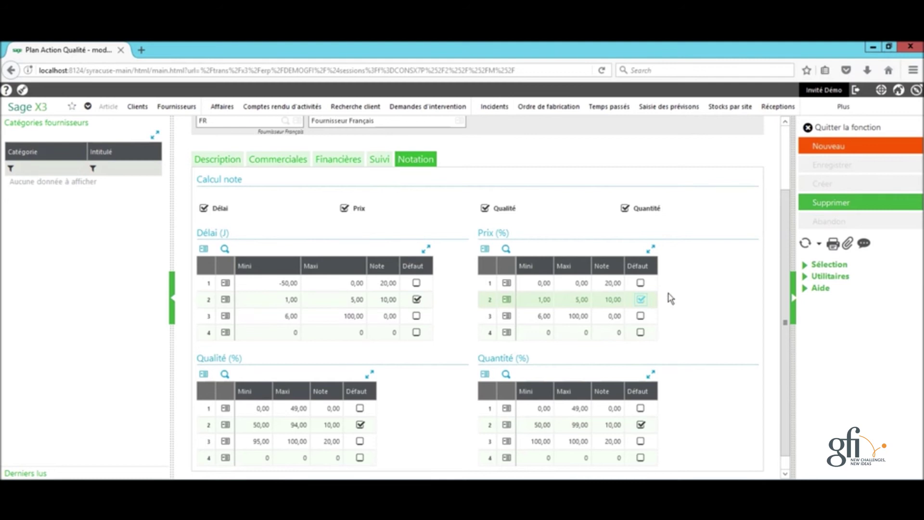
{"action": "left_click", "coordinate": [837, 132]}
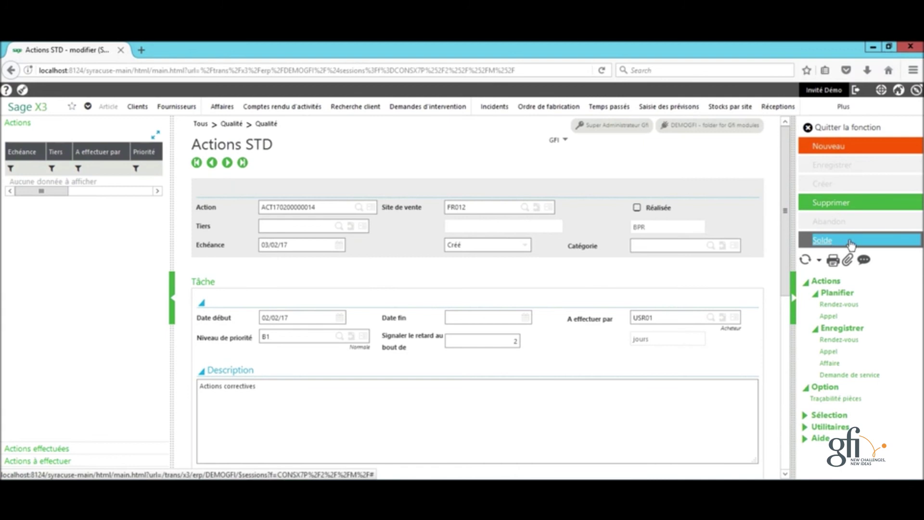
{"action": "left_click", "coordinate": [833, 243]}
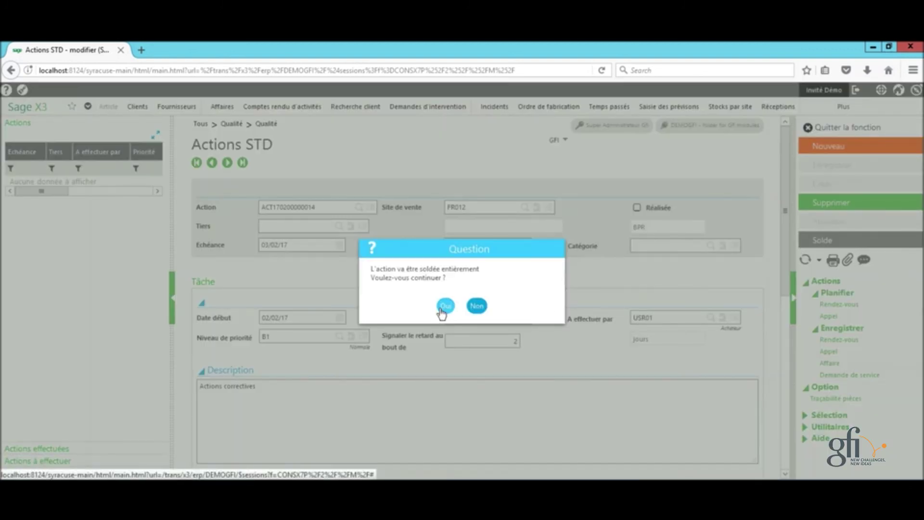
{"action": "left_click", "coordinate": [442, 308]}
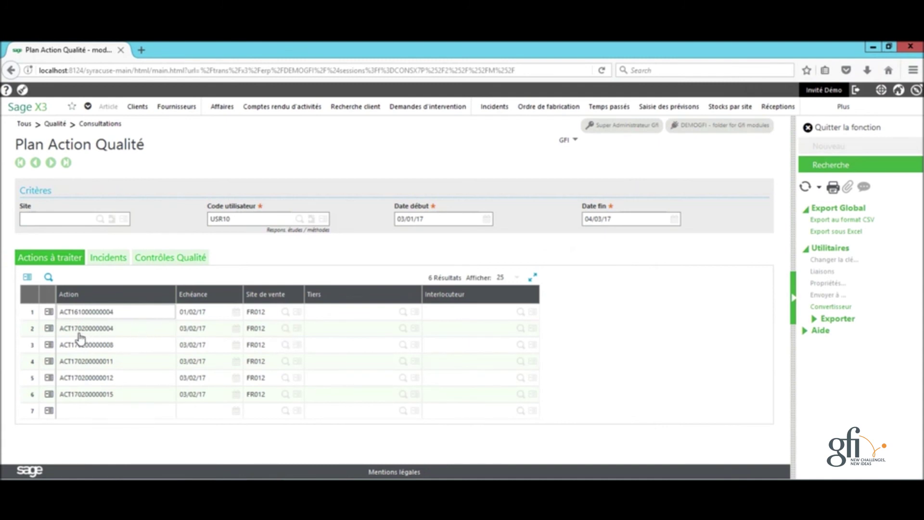
{"action": "left_click", "coordinate": [49, 396]}
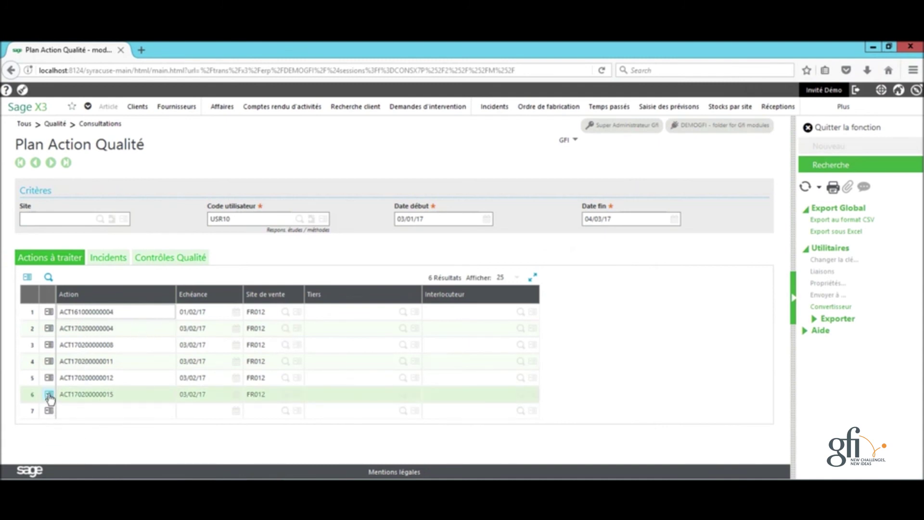
{"action": "left_click", "coordinate": [50, 396]}
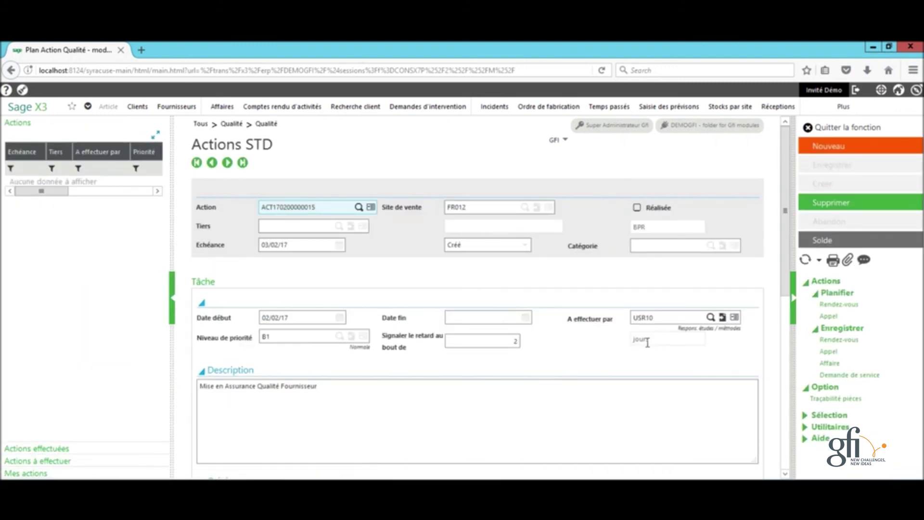
{"action": "scroll", "coordinate": [756, 375], "scroll_direction": "down", "scroll_amount": 2}
{"action": "left_click", "coordinate": [715, 426]}
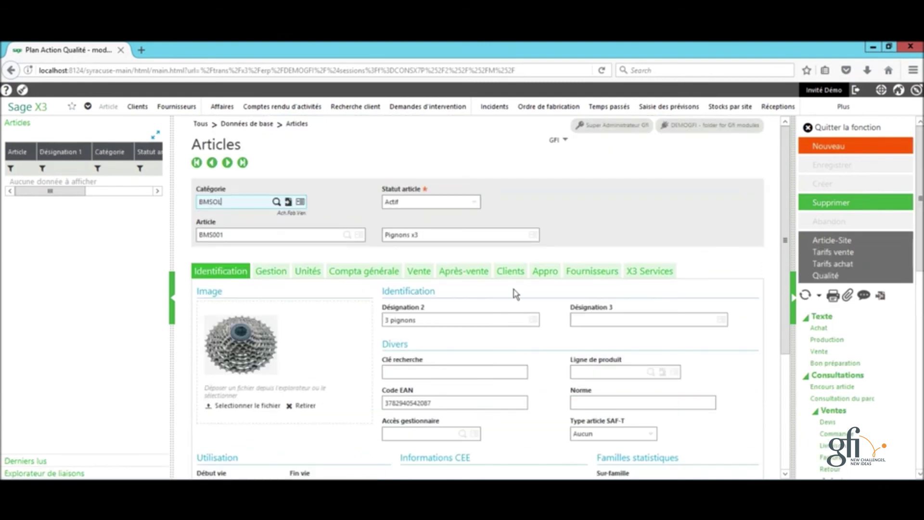
Display supplier FR051's data on article BMS001 and open the quality control criteria for that article-supplier pair
{"action": "left_click", "coordinate": [592, 271]}
{"action": "scroll", "coordinate": [452, 387], "scroll_direction": "down", "scroll_amount": 3}
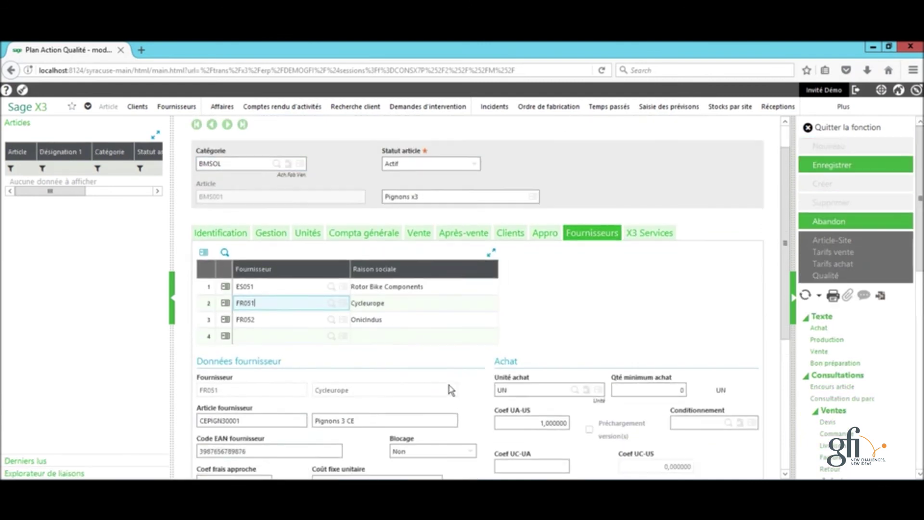
{"action": "scroll", "coordinate": [455, 392], "scroll_direction": "down", "scroll_amount": 2}
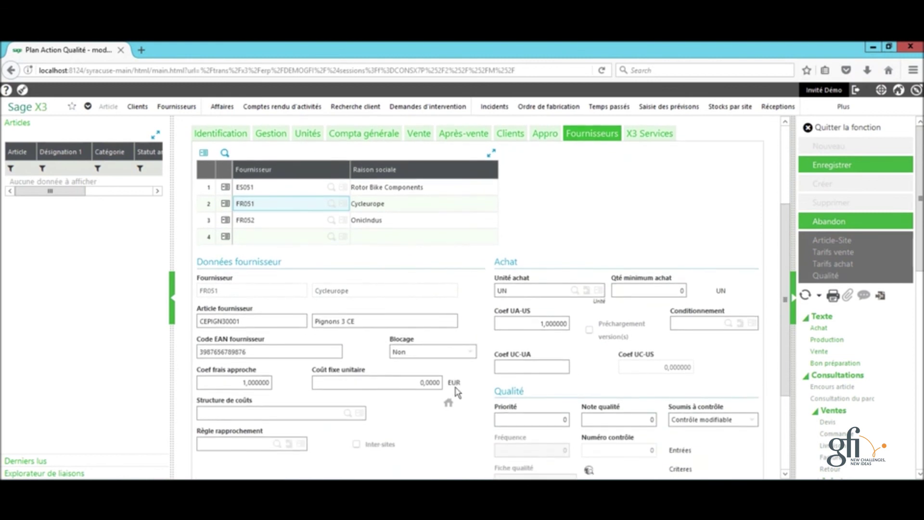
{"action": "scroll", "coordinate": [455, 390], "scroll_direction": "down", "scroll_amount": 2}
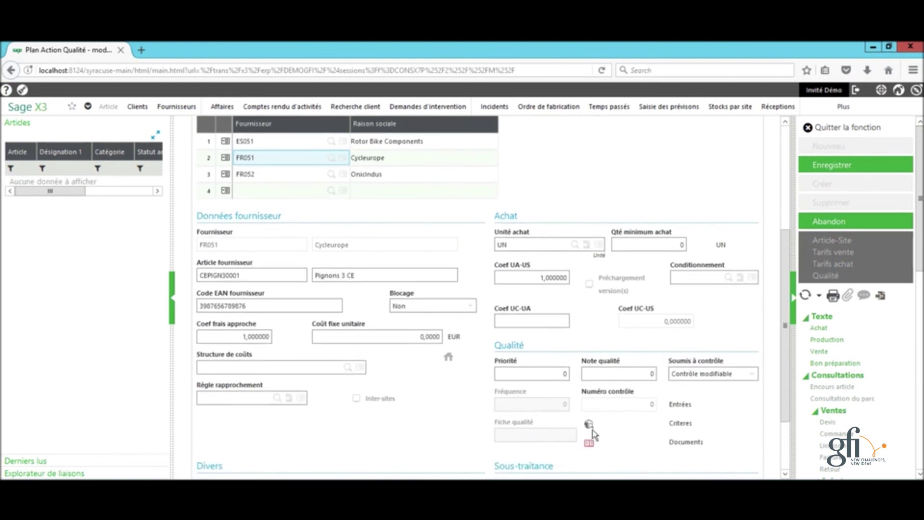
{"action": "left_click", "coordinate": [589, 425]}
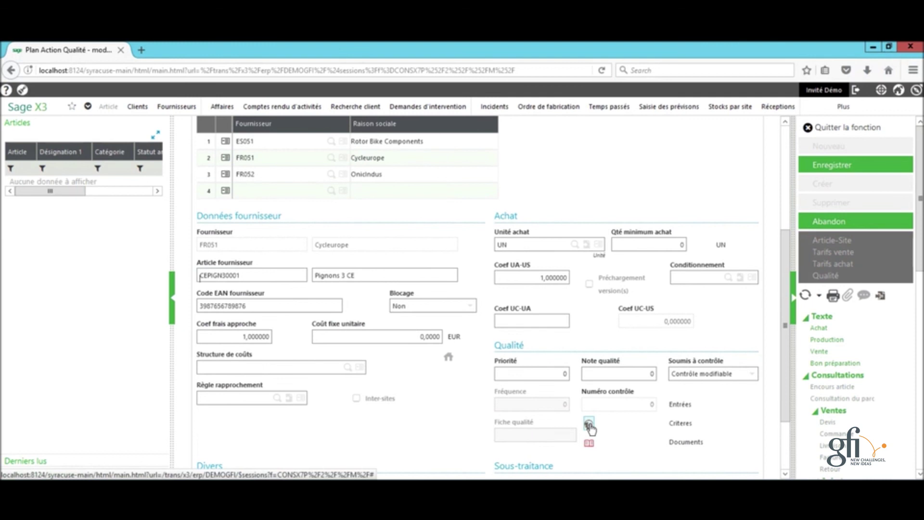
{"action": "left_click", "coordinate": [589, 425]}
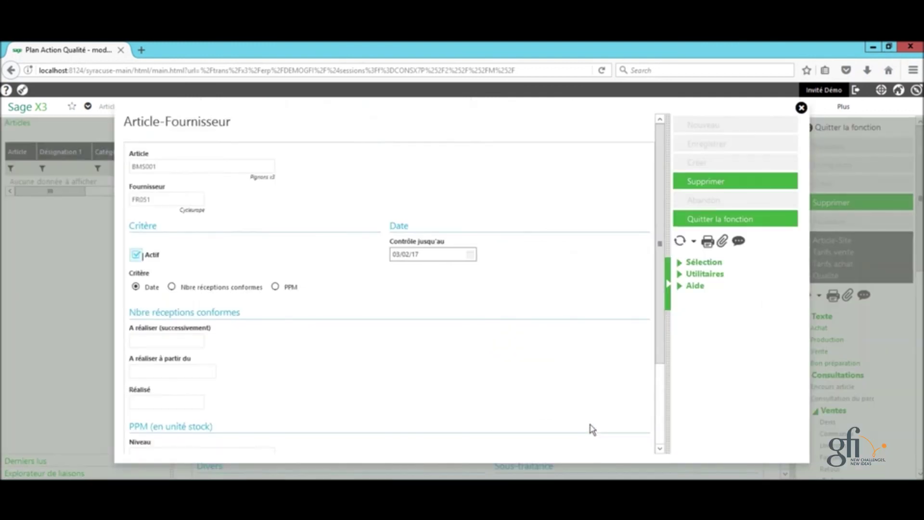